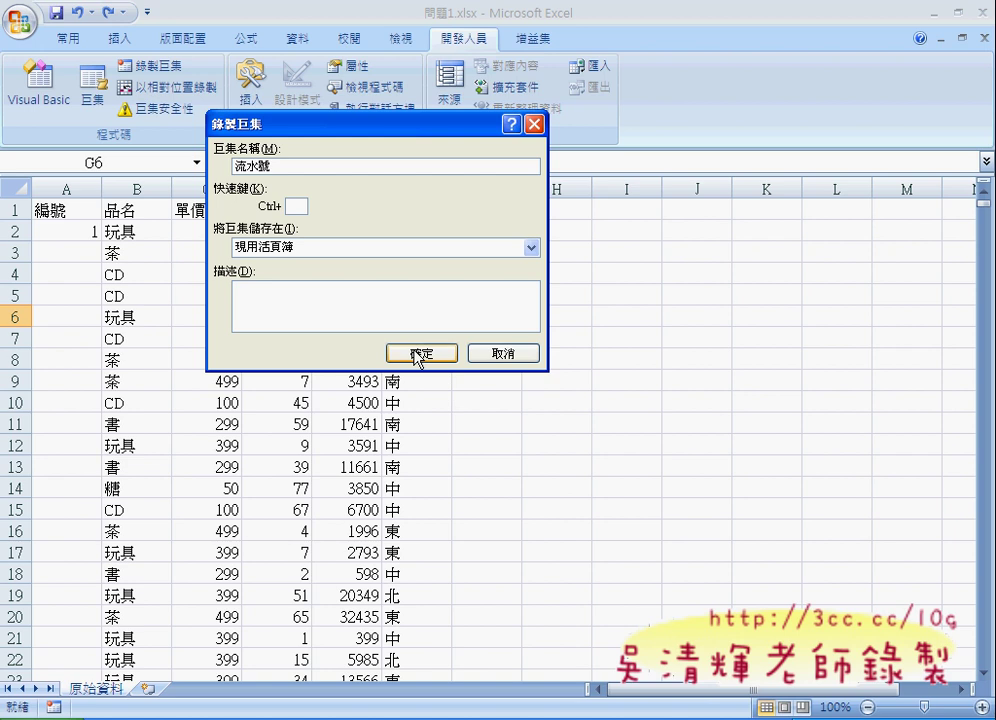
Step: Start recording the 流水號 macro, select A2, and bring up Home > Fill > Series
left_click(416, 353)
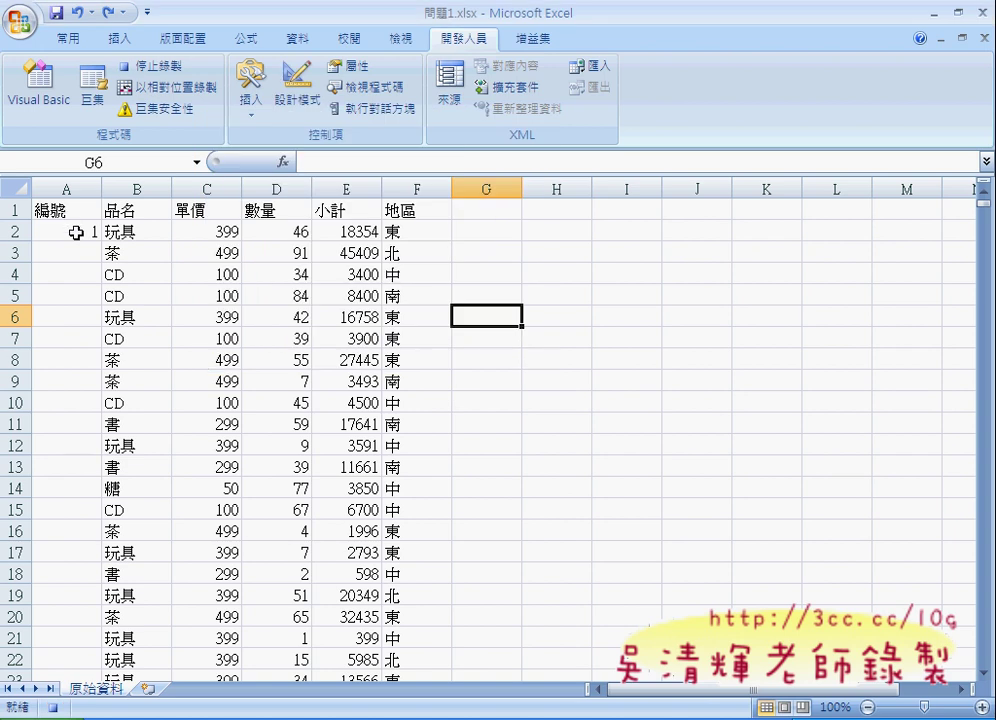
left_click(76, 233)
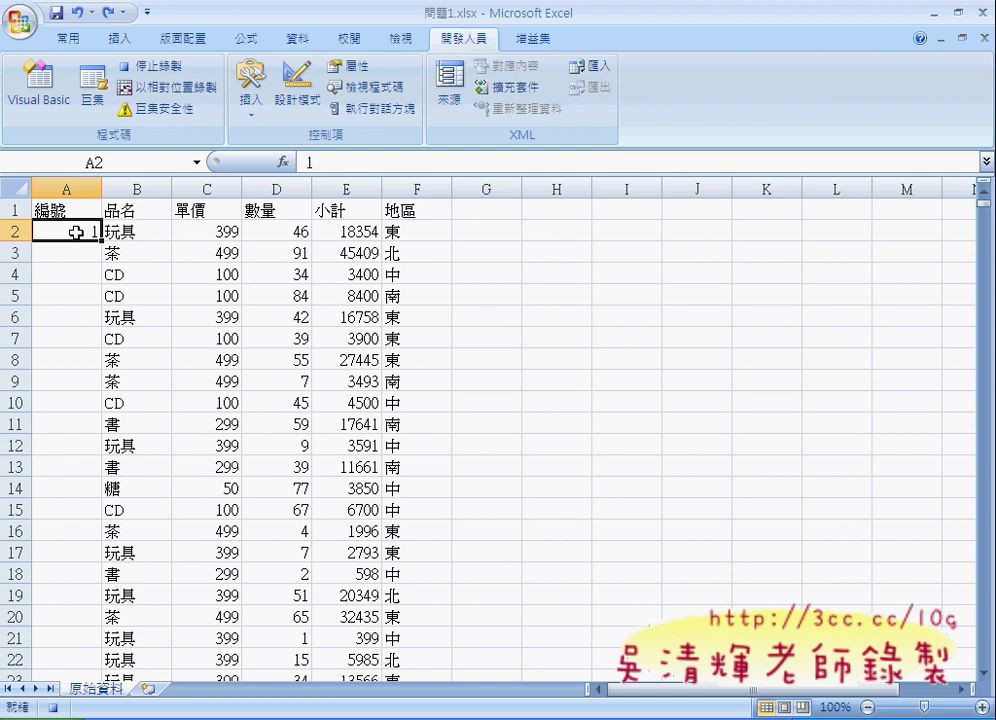
left_click(67, 38)
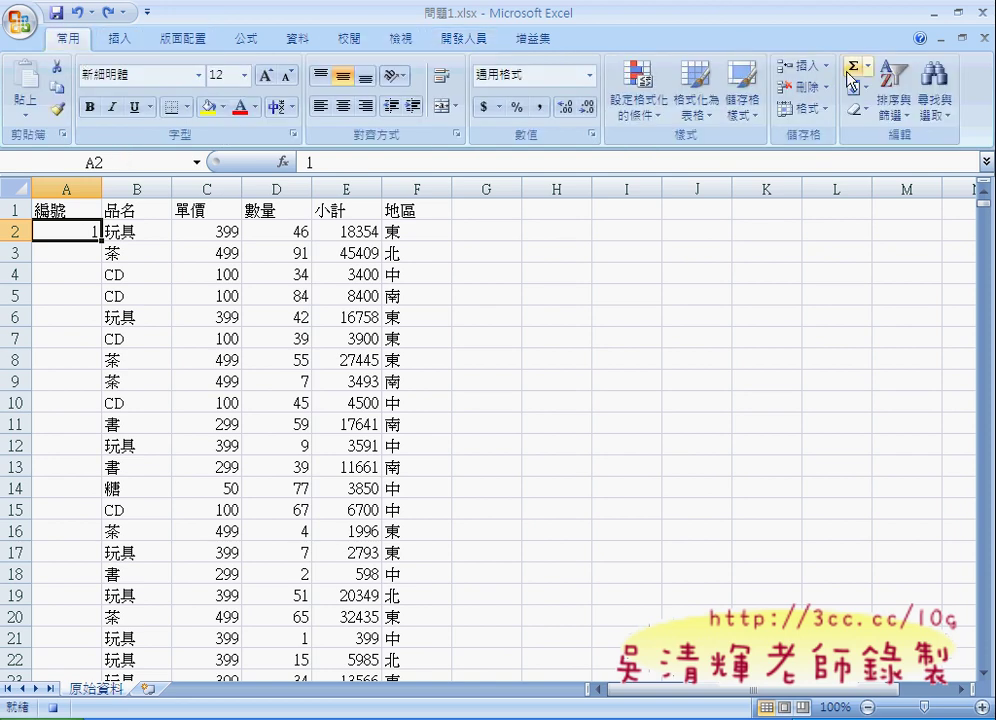
left_click(870, 99)
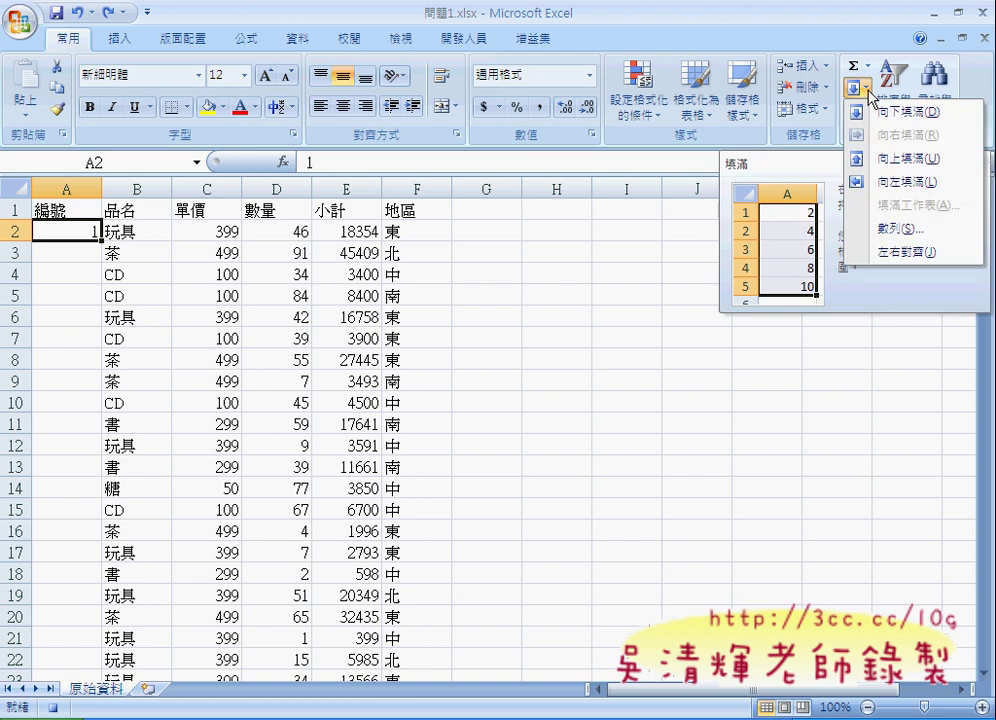
left_click(892, 227)
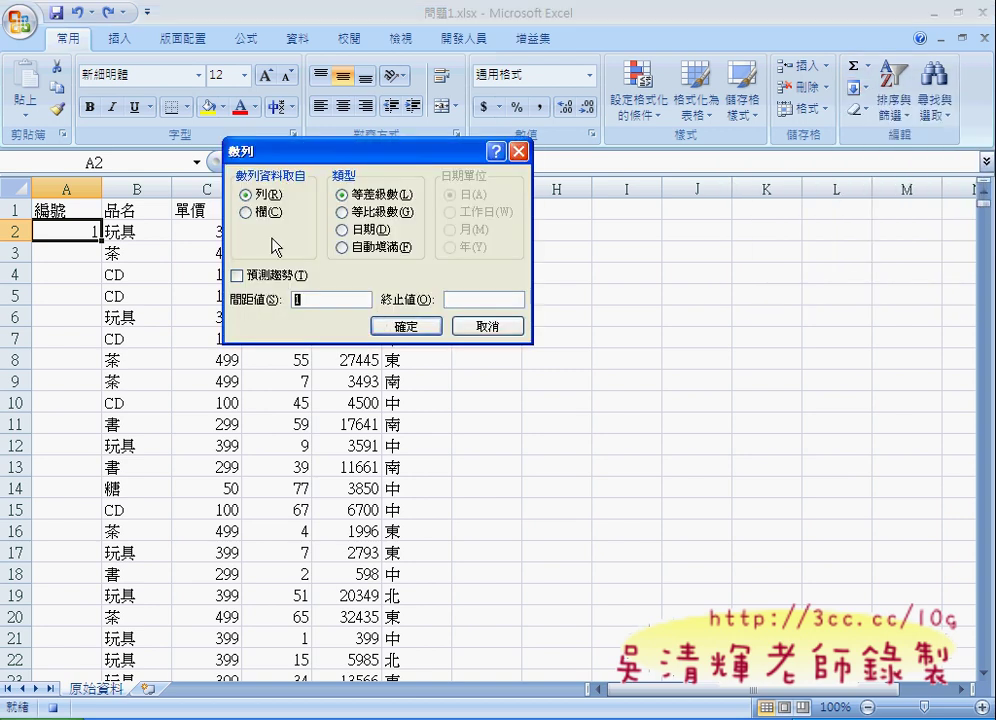
Step: Fill a column series from A2 with step 1 and stop value 1238, then select H3
left_click(245, 212)
left_click(325, 299)
left_click(455, 300)
type("12")
type("38")
left_click(417, 327)
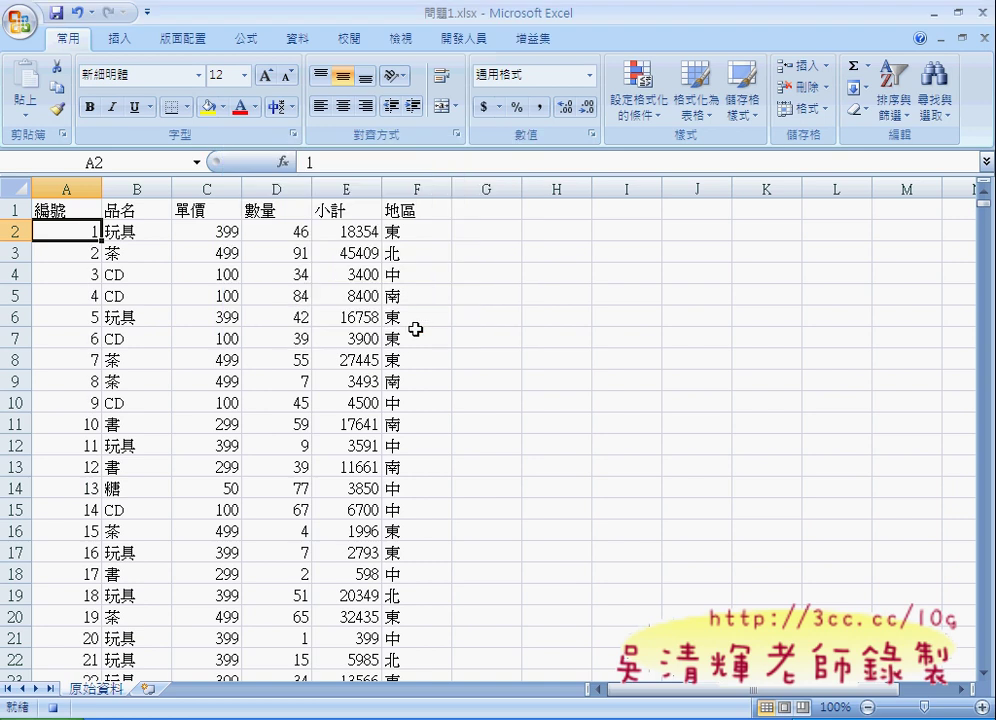
left_click(551, 259)
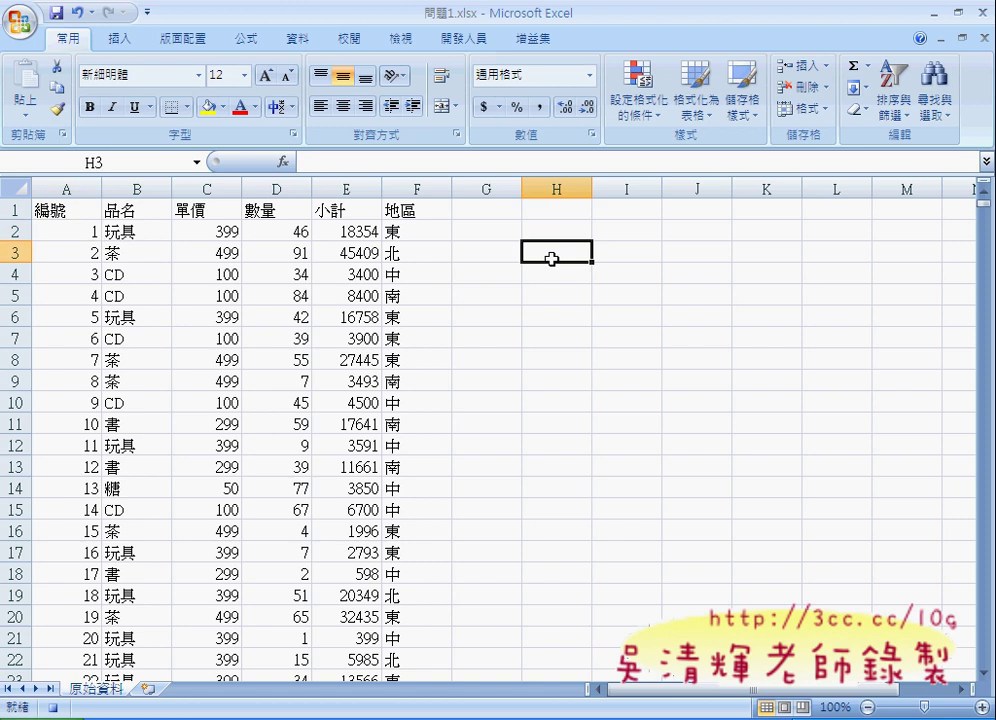
left_click(466, 40)
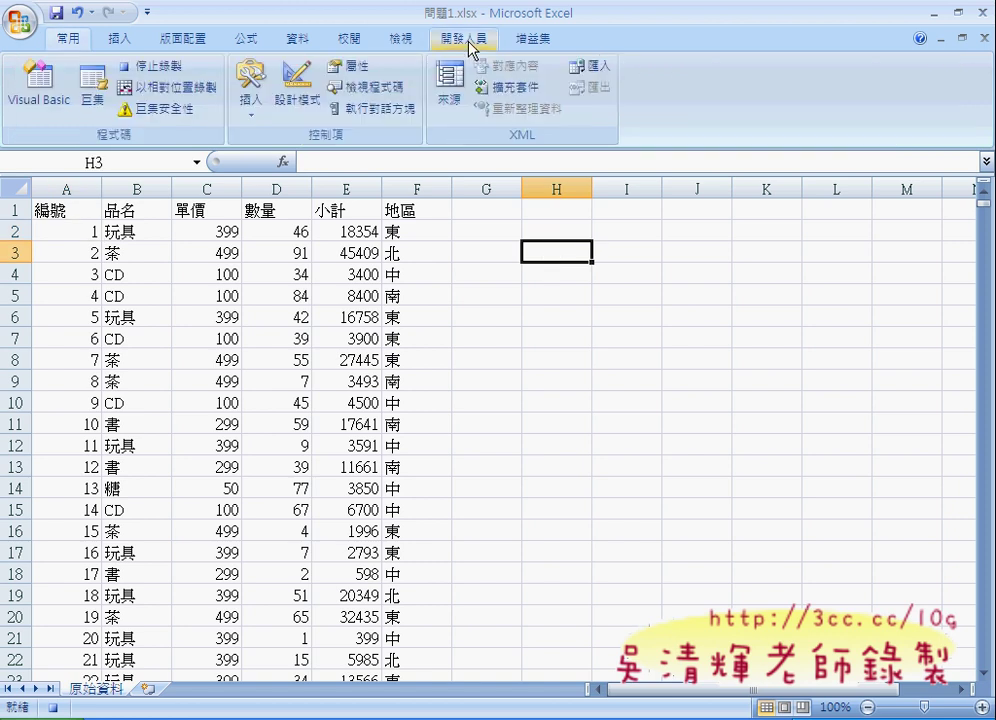
Step: Stop the recording and edit the 流水號 macro from the Macros list
left_click(152, 67)
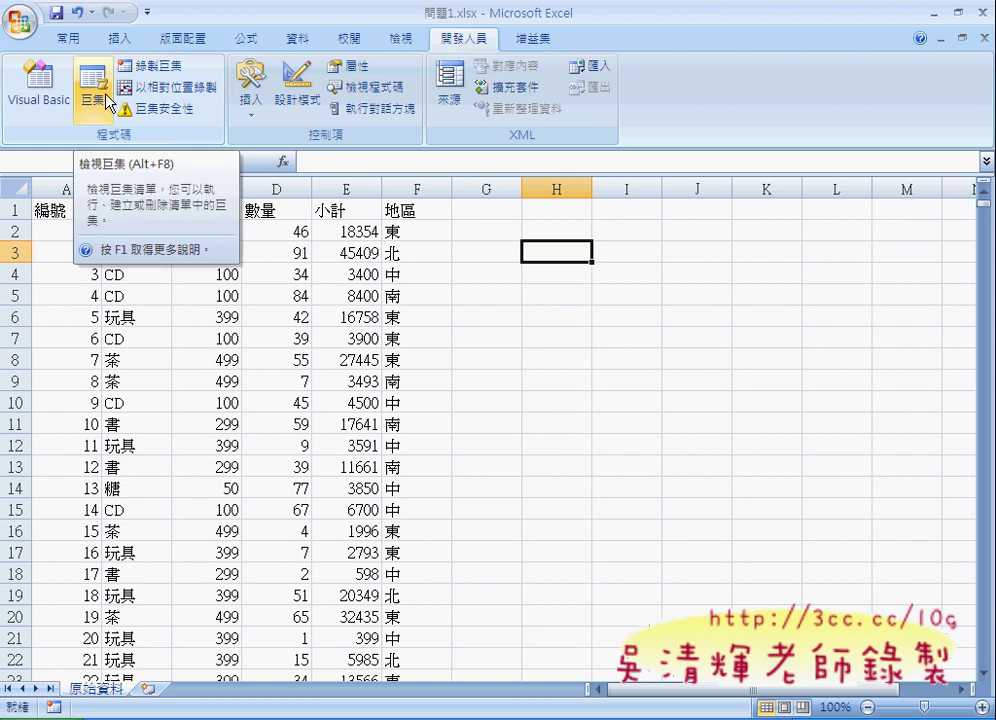
left_click(106, 97)
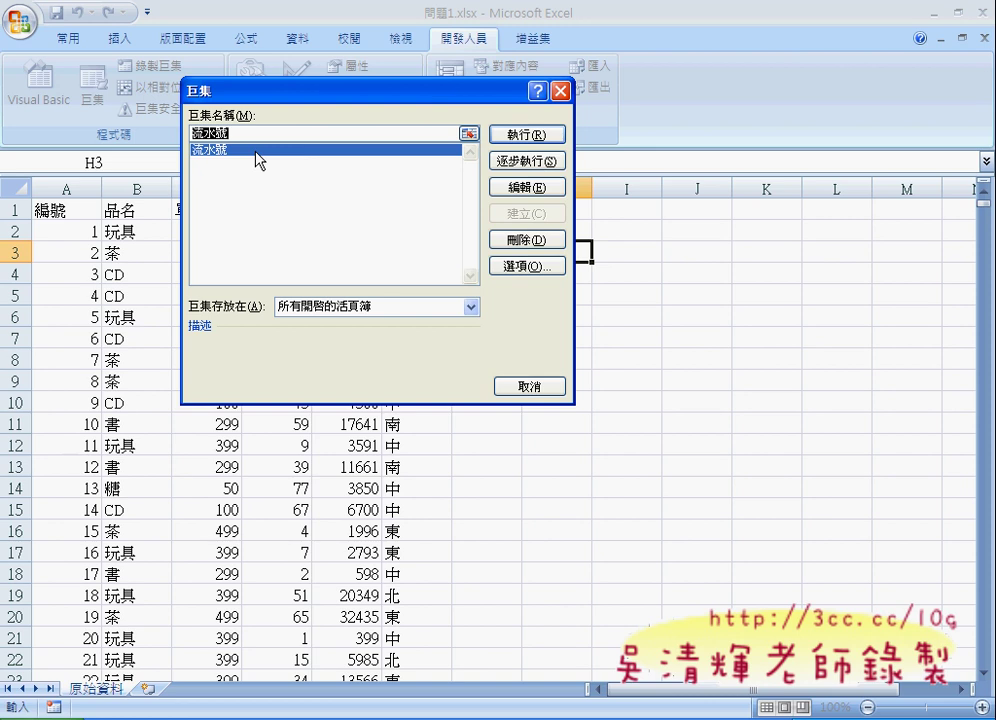
left_click(519, 190)
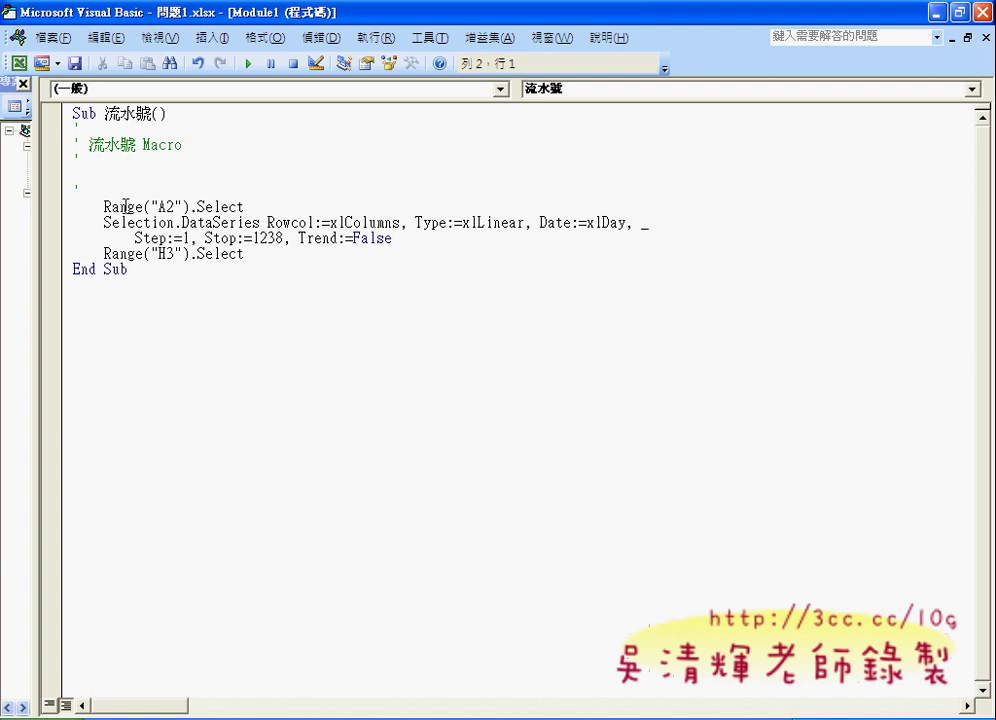
left_click_drag(103, 206, 250, 205)
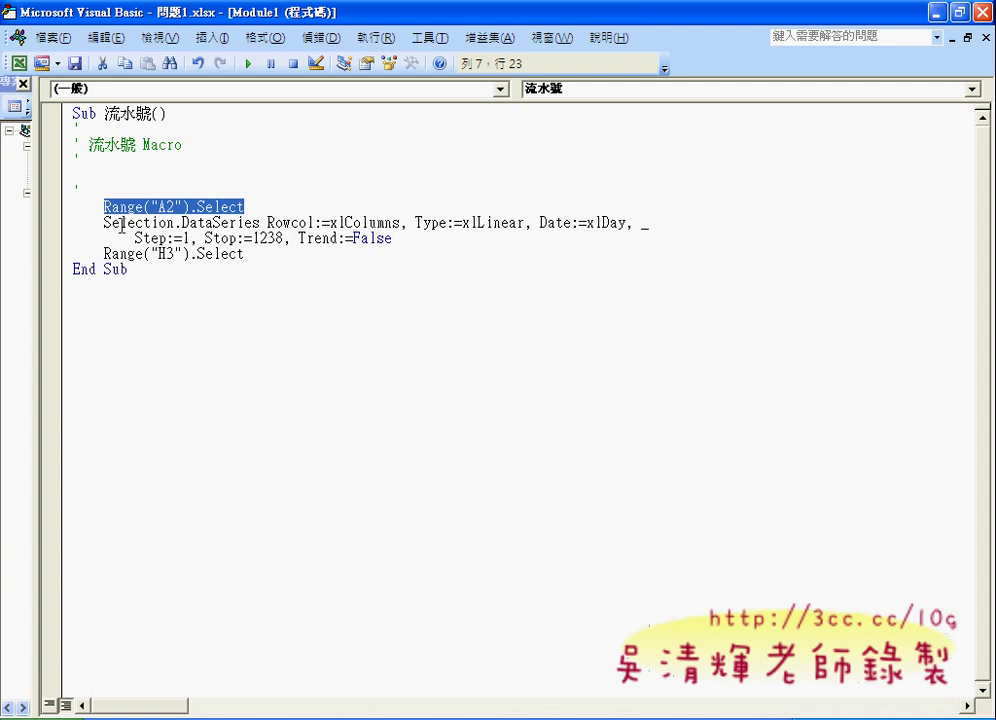
left_click_drag(103, 222, 403, 238)
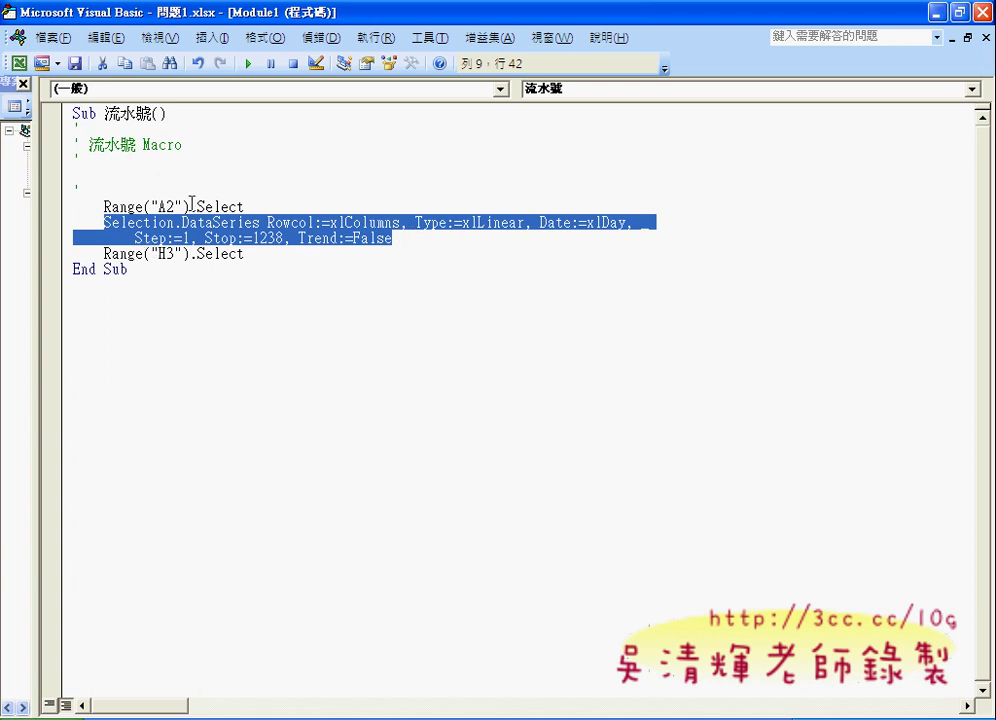
left_click(589, 238)
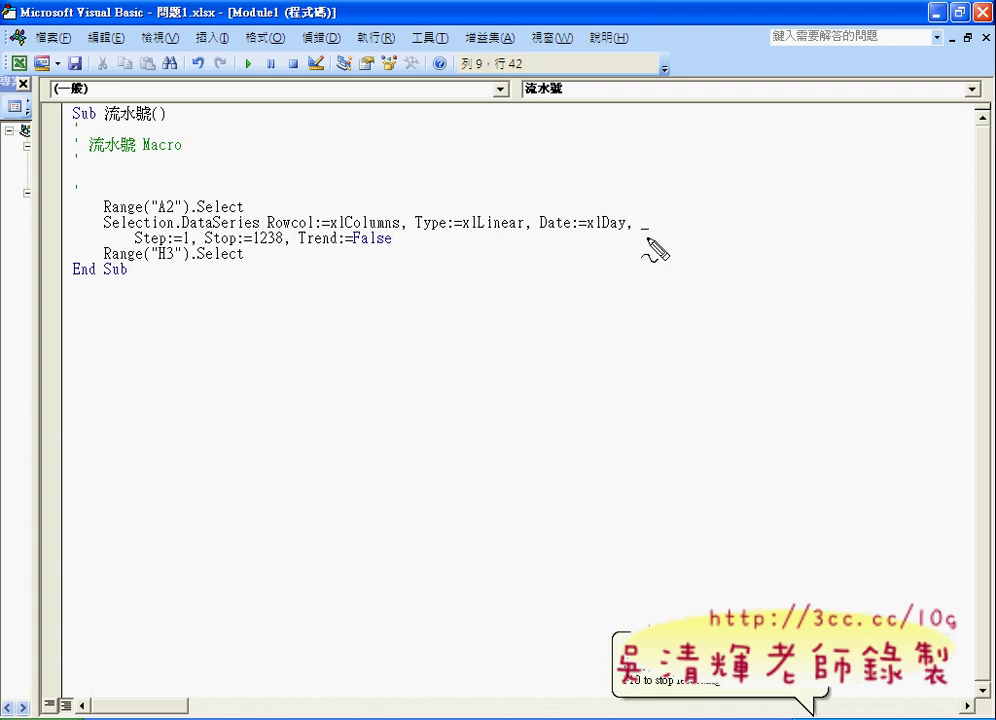
left_click(633, 219)
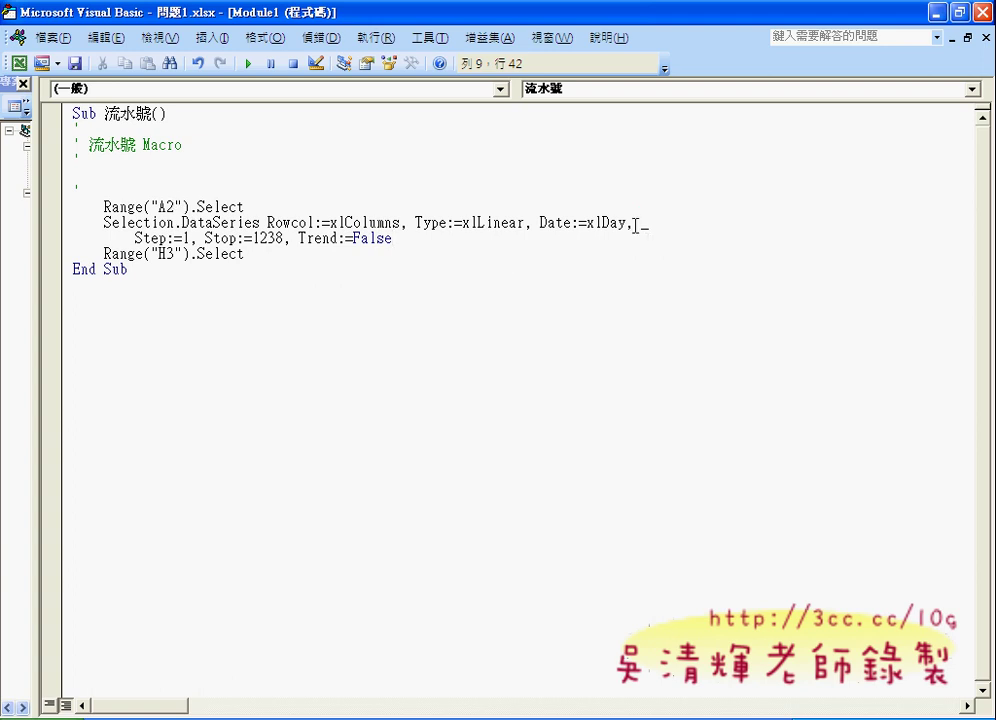
Step: Delete the ' _' continuation after xlDay to join DataSeries onto one line, then highlight that line
left_click_drag(634, 224, 649, 224)
key("Delete")
key("Delete")
key("Delete")
key("Delete")
key("Delete")
key("Delete")
key("Delete")
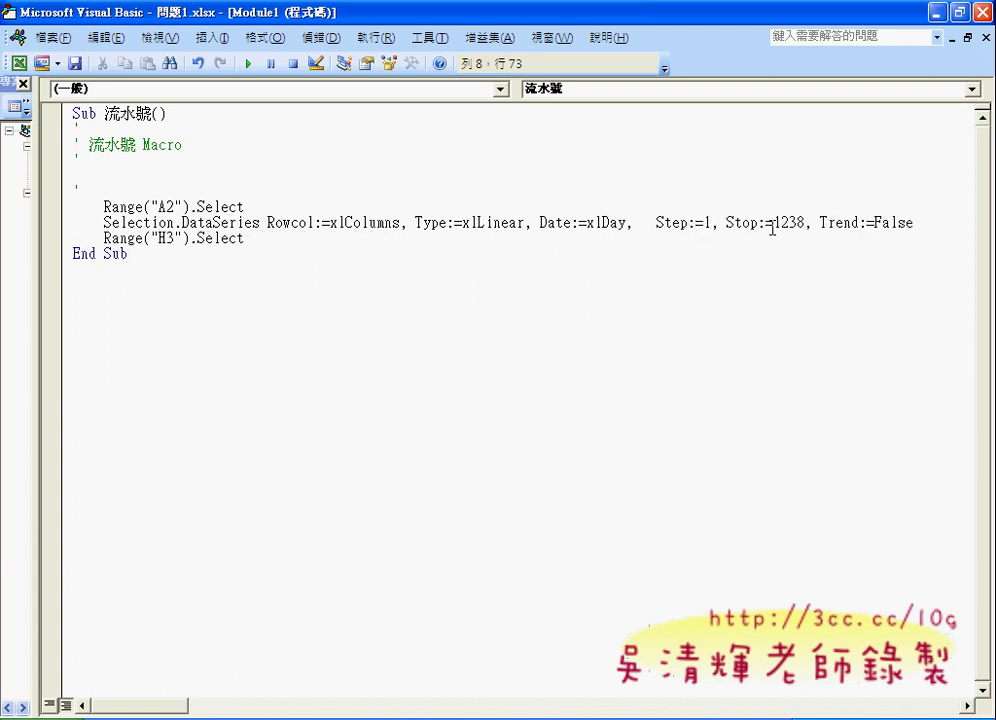
key("Delete")
key("Delete")
key("Delete")
key("Right")
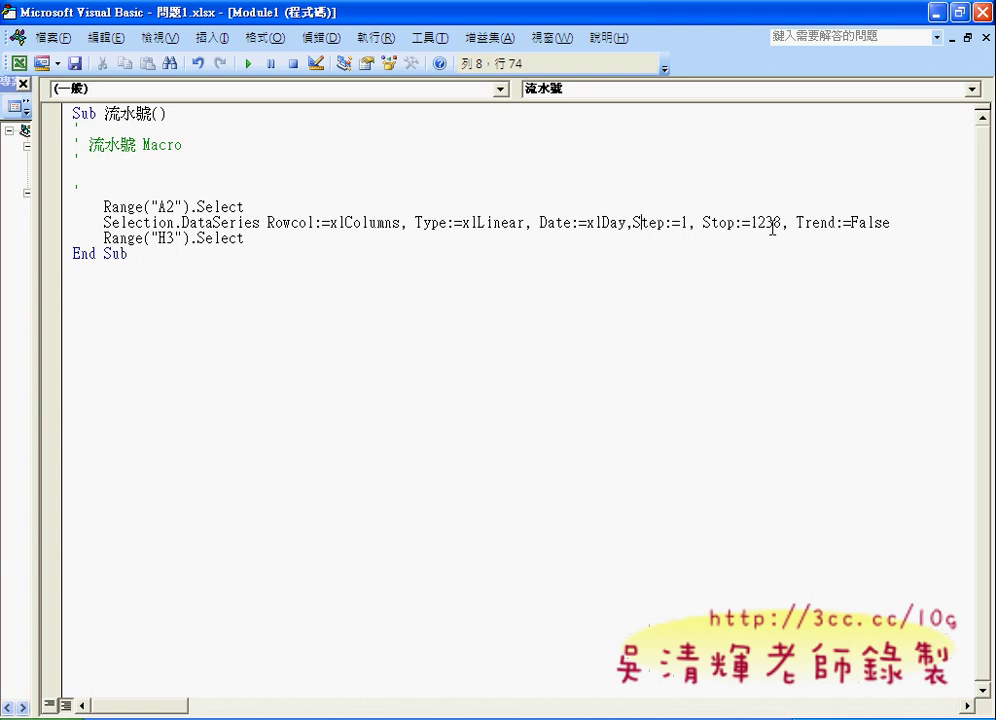
key("Down")
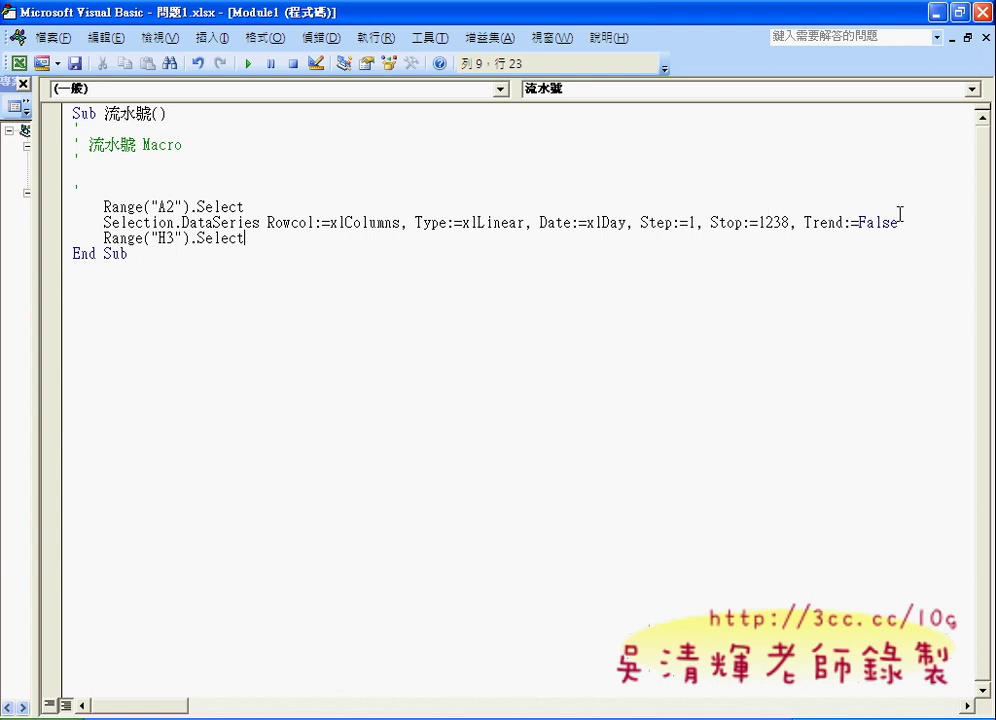
left_click_drag(900, 218, 104, 222)
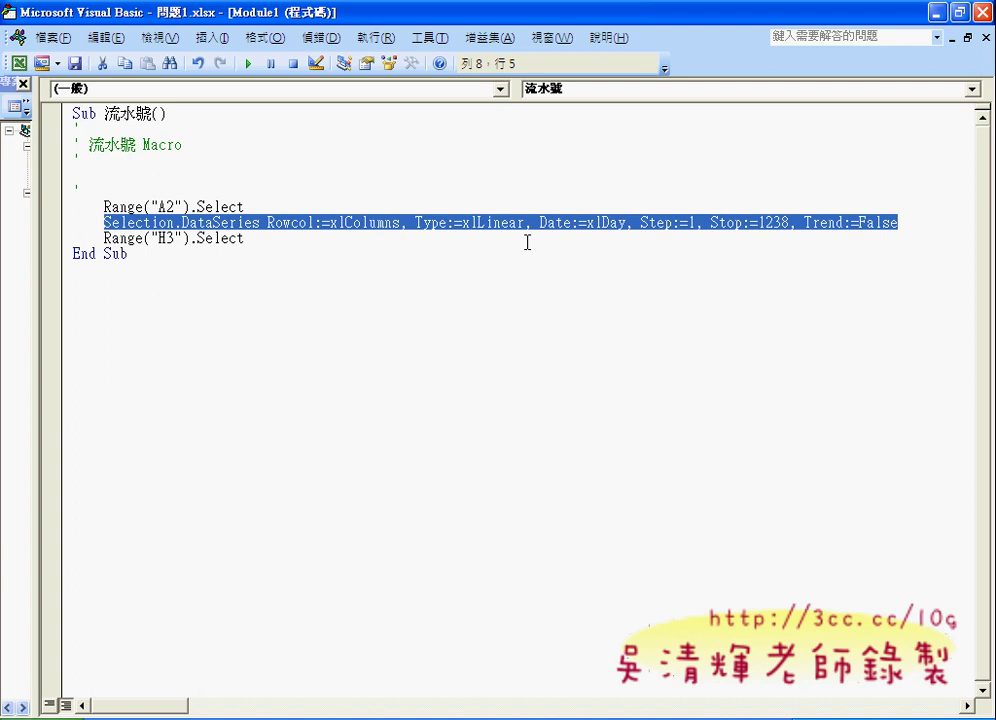
left_click(565, 228)
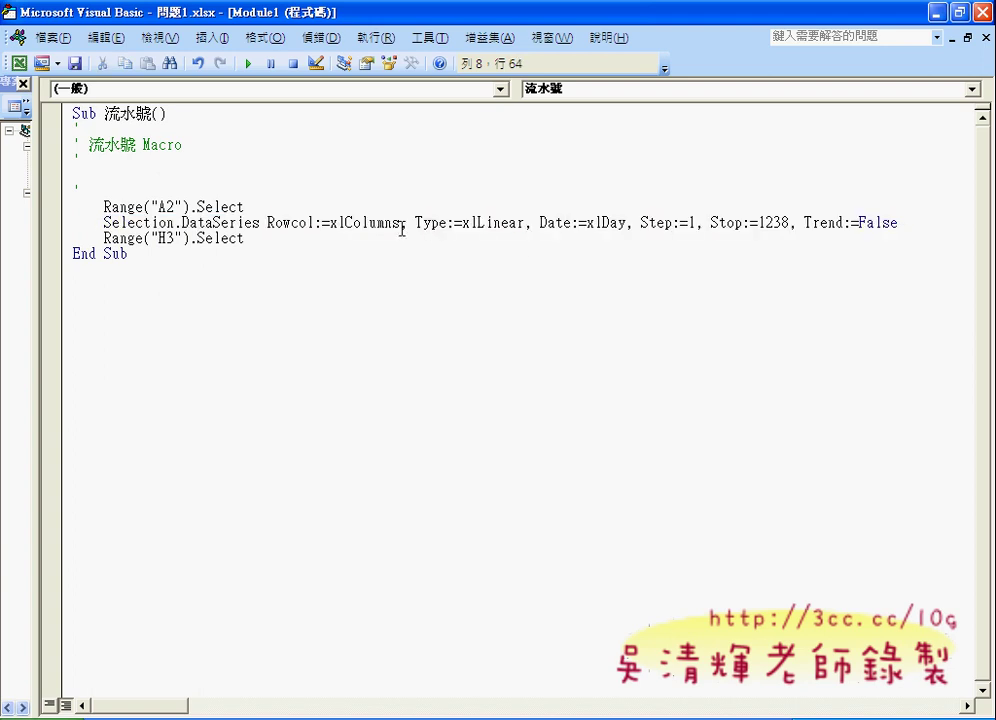
left_click_drag(104, 228, 261, 222)
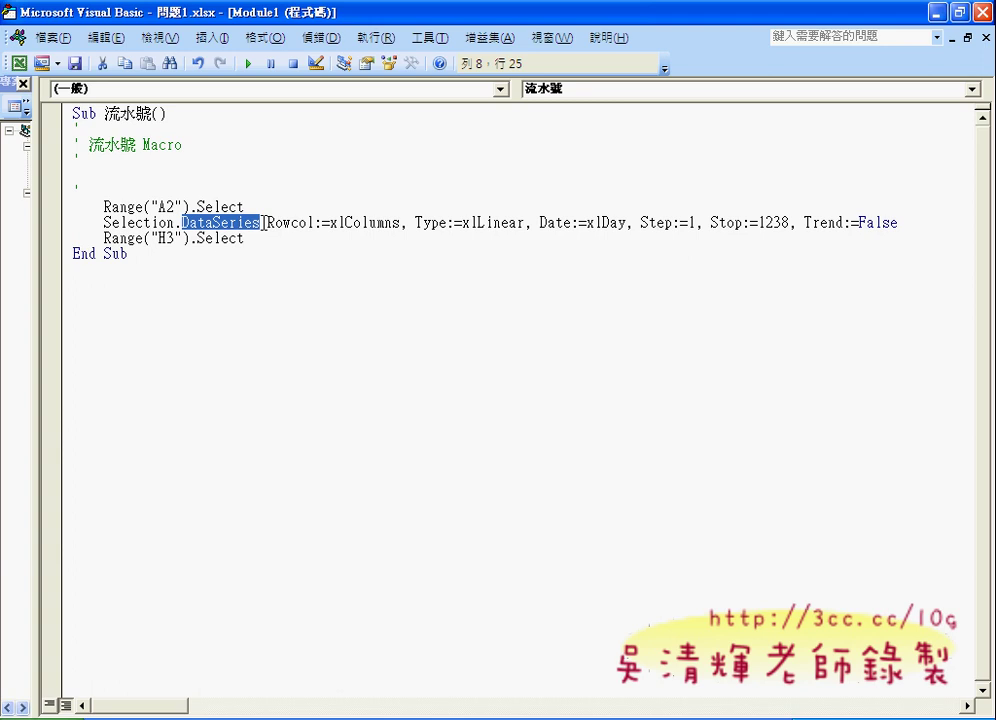
left_click(367, 222)
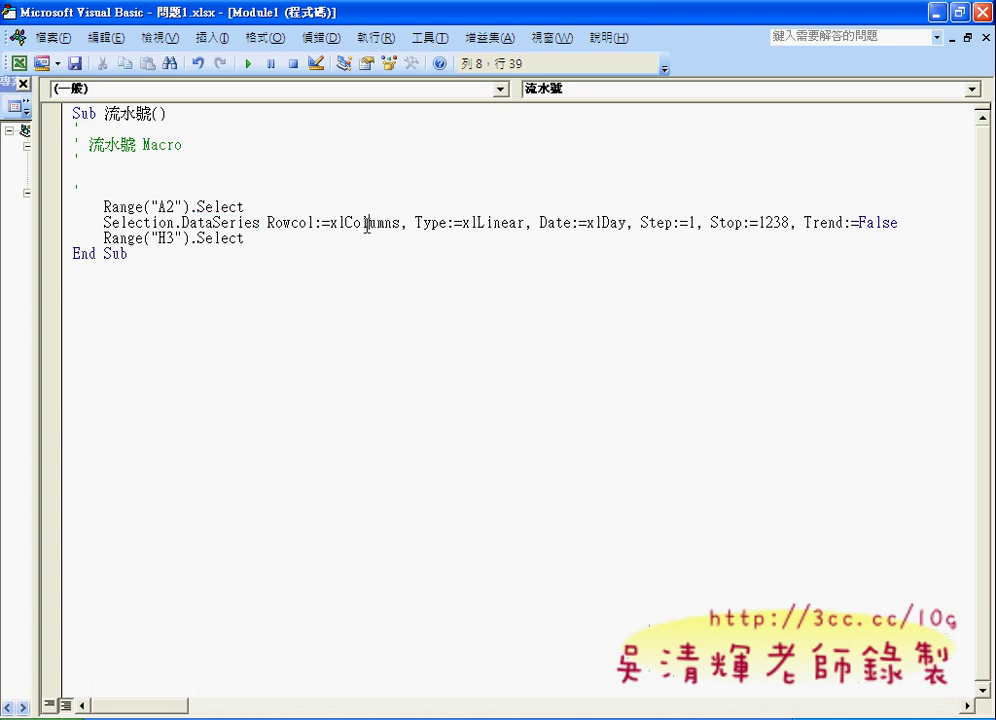
left_click(499, 222)
left_click(638, 222)
left_click_drag(638, 222, 695, 226)
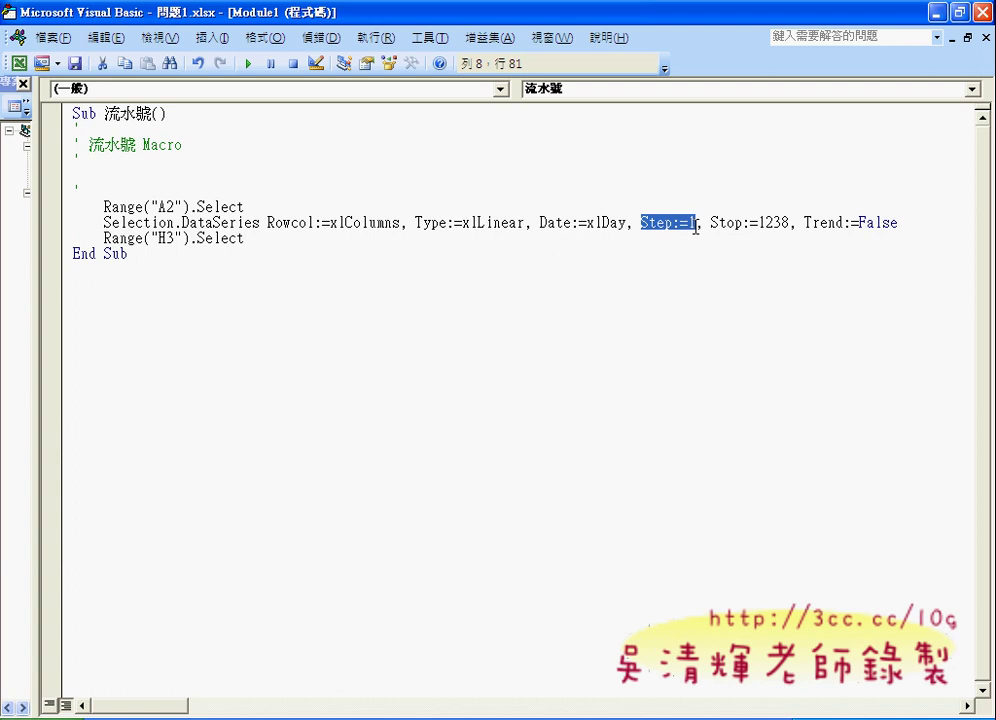
left_click(759, 222)
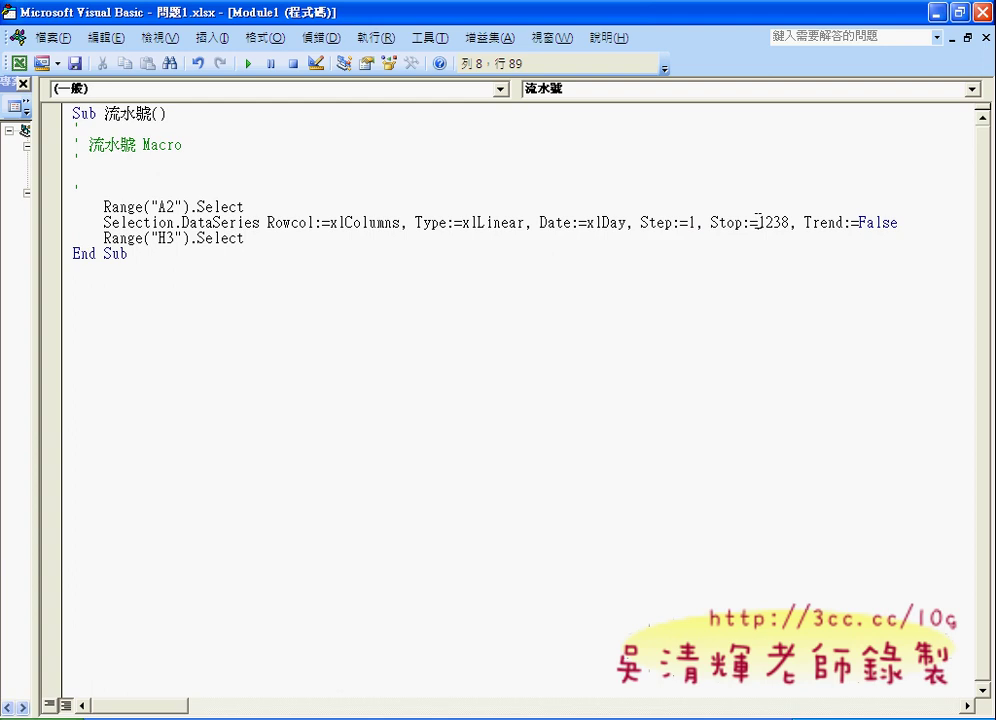
left_click_drag(759, 222, 791, 224)
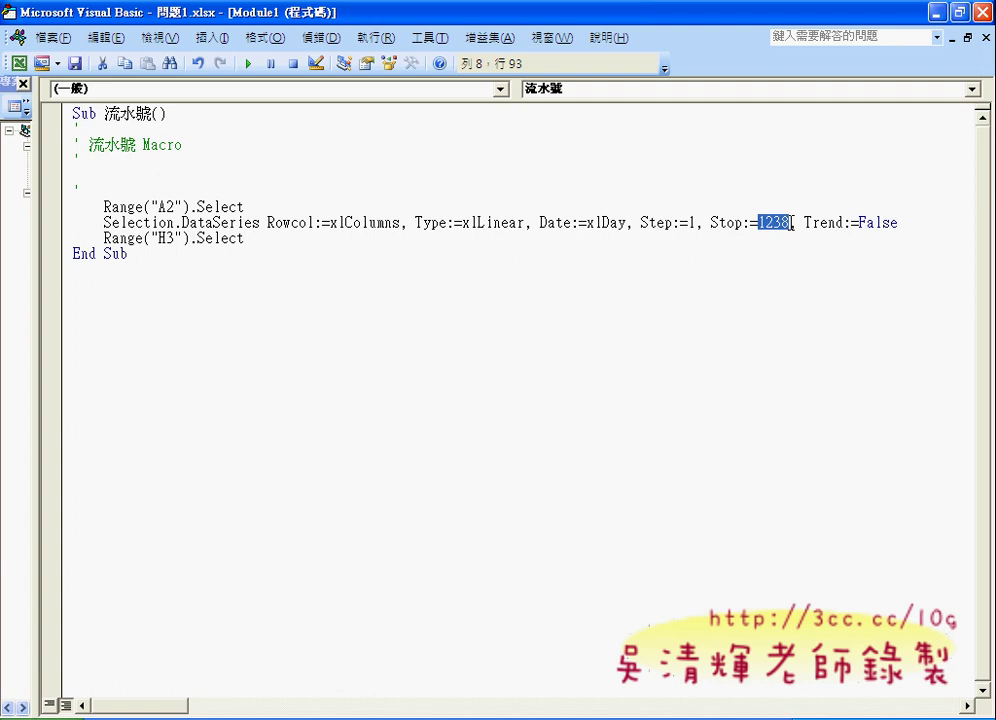
left_click(336, 190)
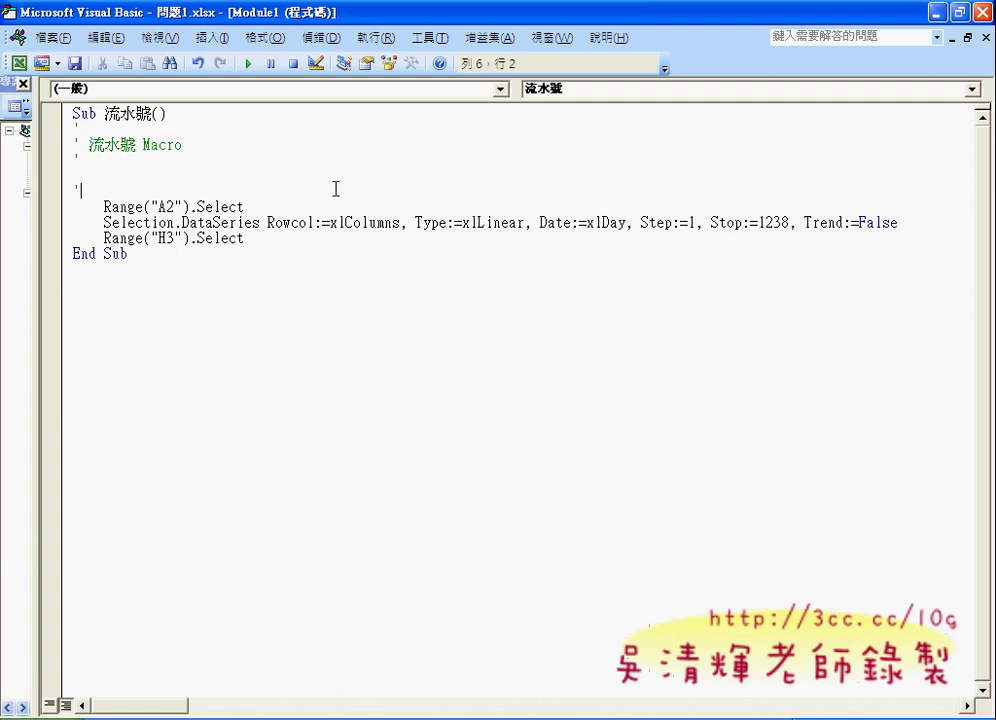
key("Tab")
left_click_drag(758, 222, 790, 222)
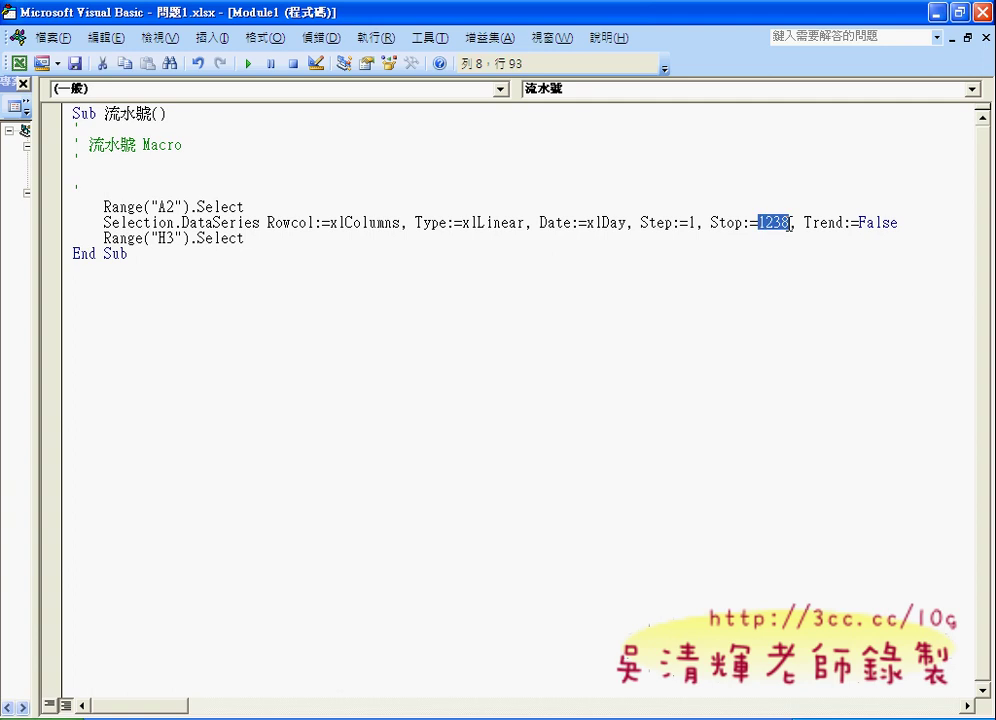
left_click(228, 190)
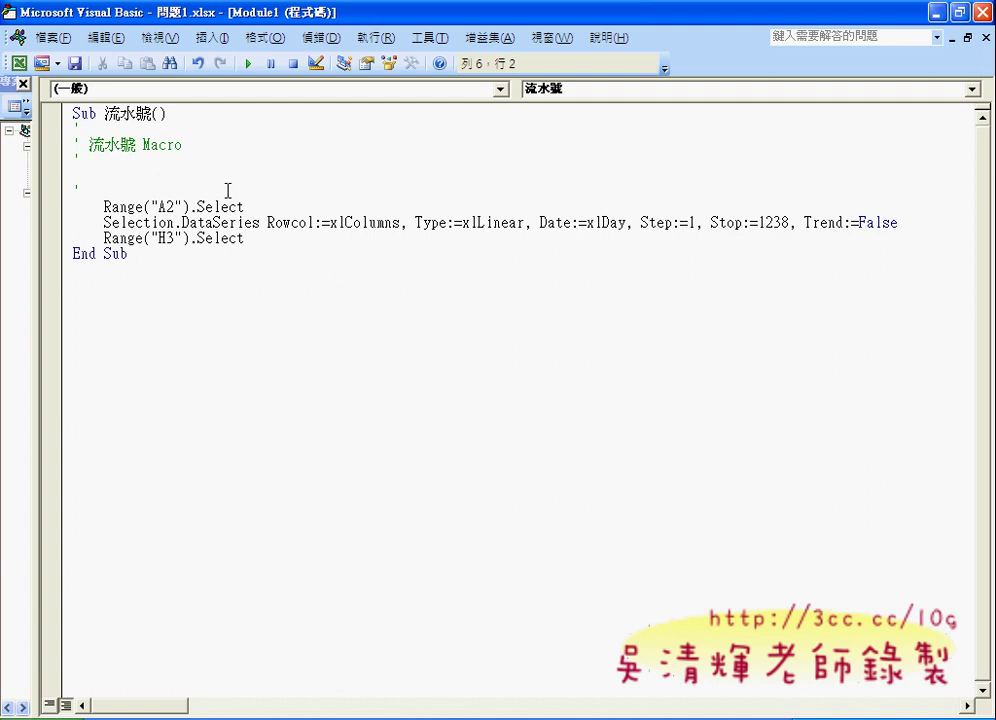